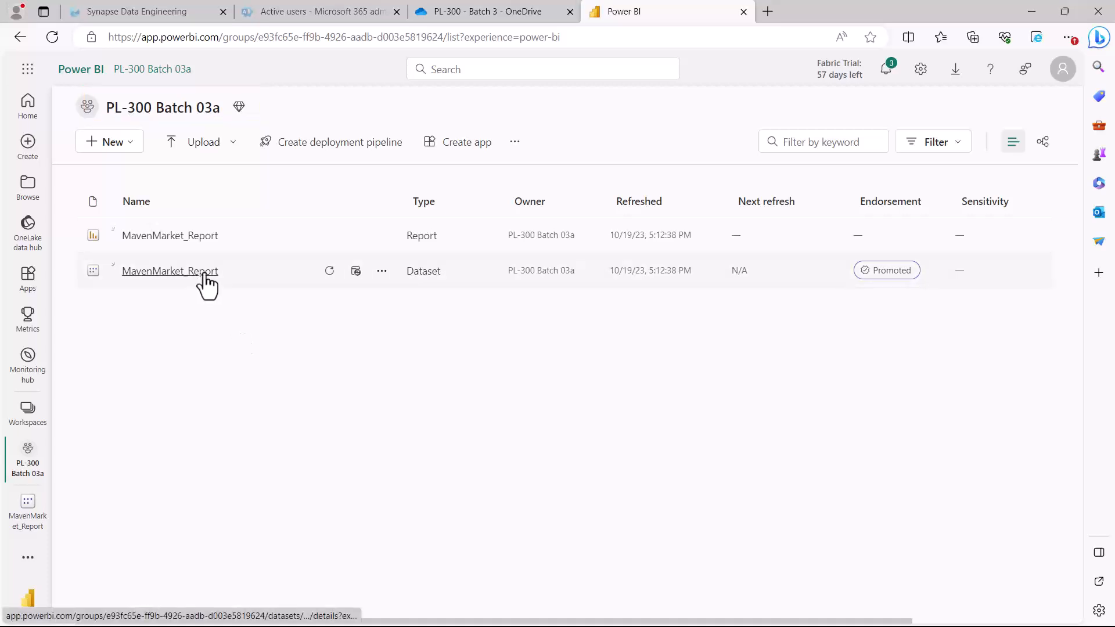
Open the settings of the MavenMarket_Report dataset and expand its sensitivity label section
left_click(382, 272)
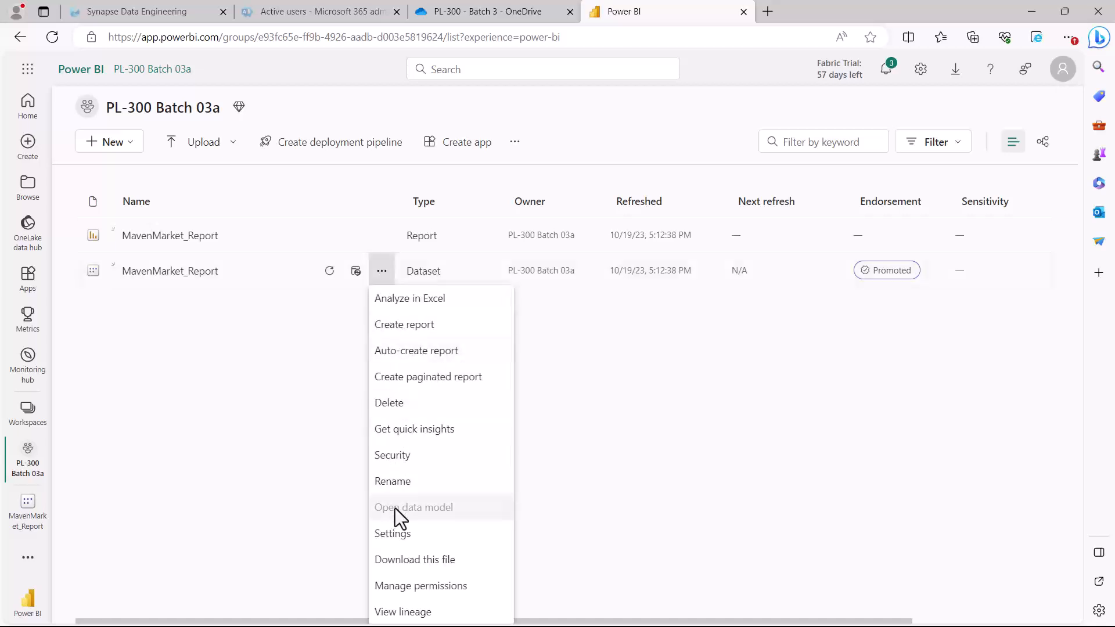
left_click(392, 535)
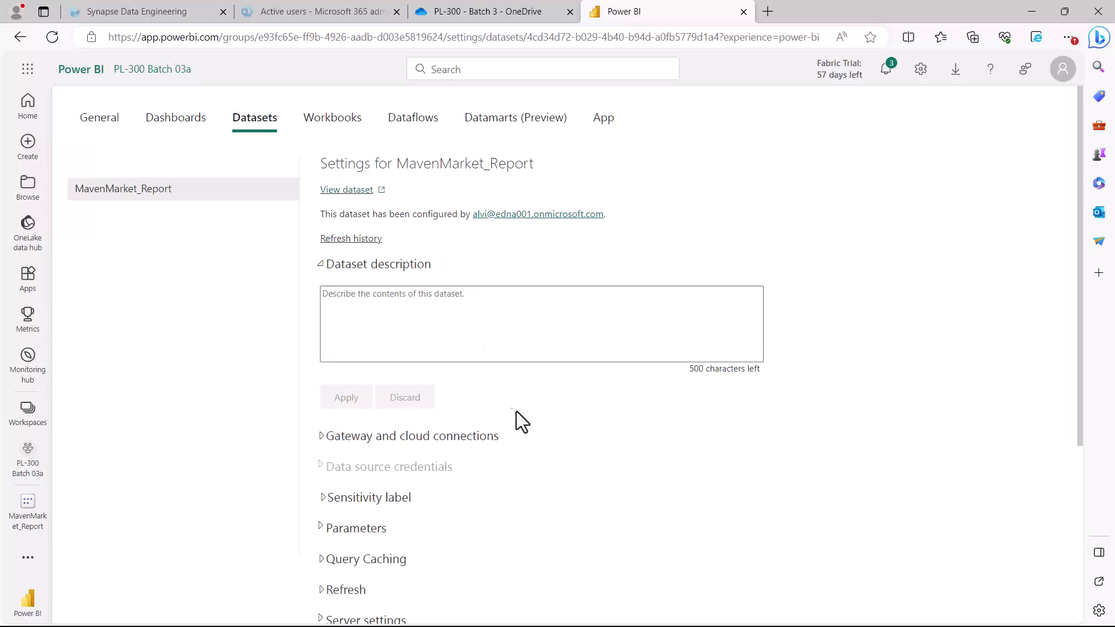
scroll(503, 406, "down", 4)
scroll(504, 410, "down", 1)
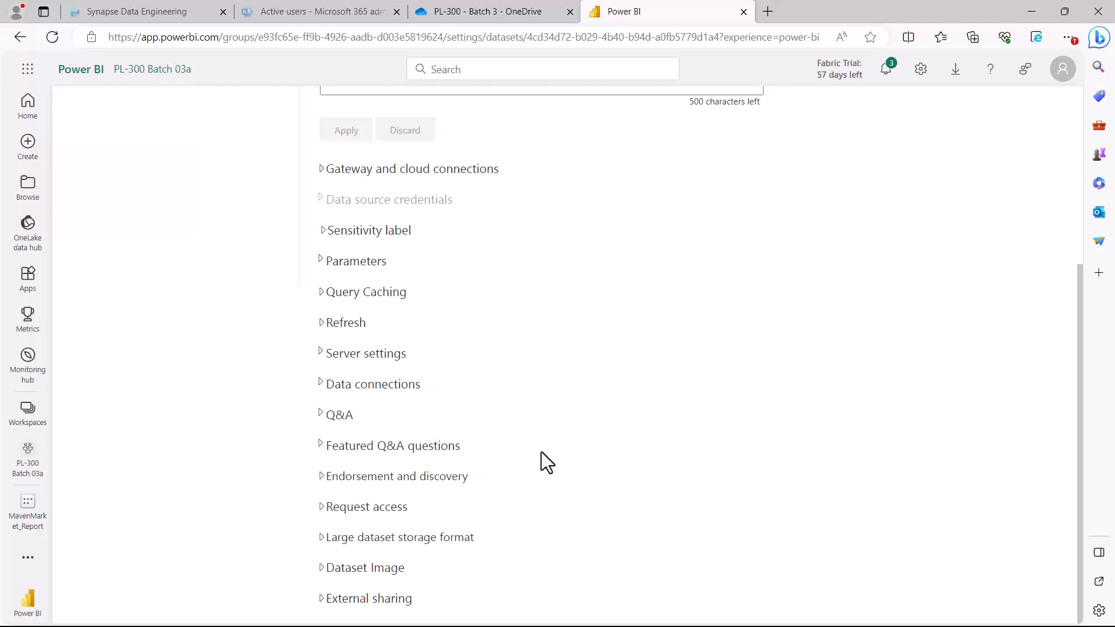
key("XF86AudioLowerVolume")
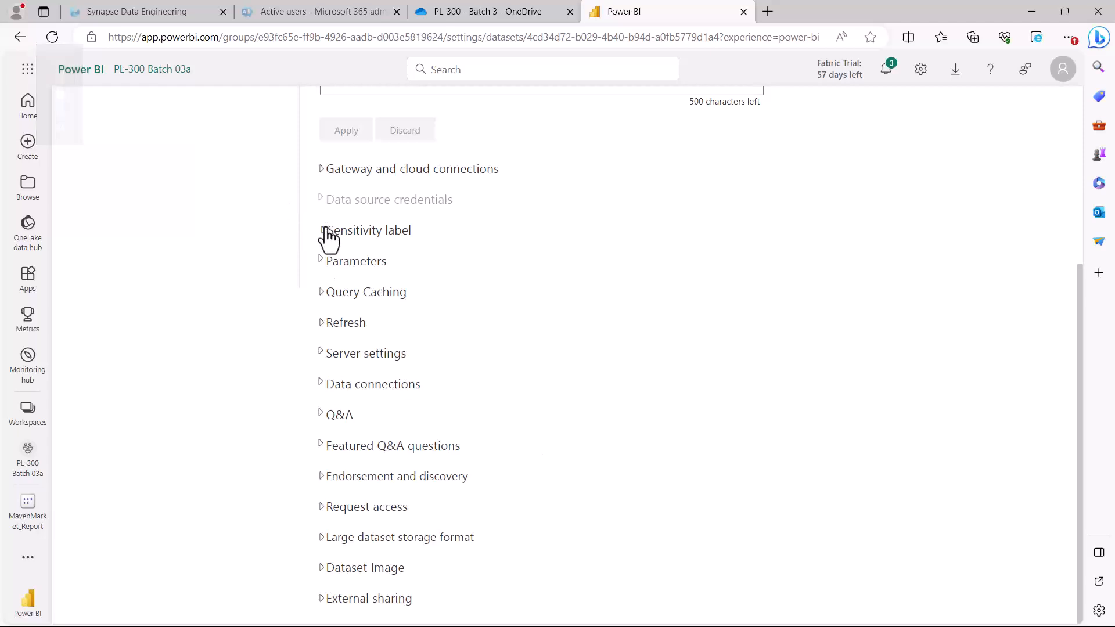
left_click_drag(313, 216, 438, 243)
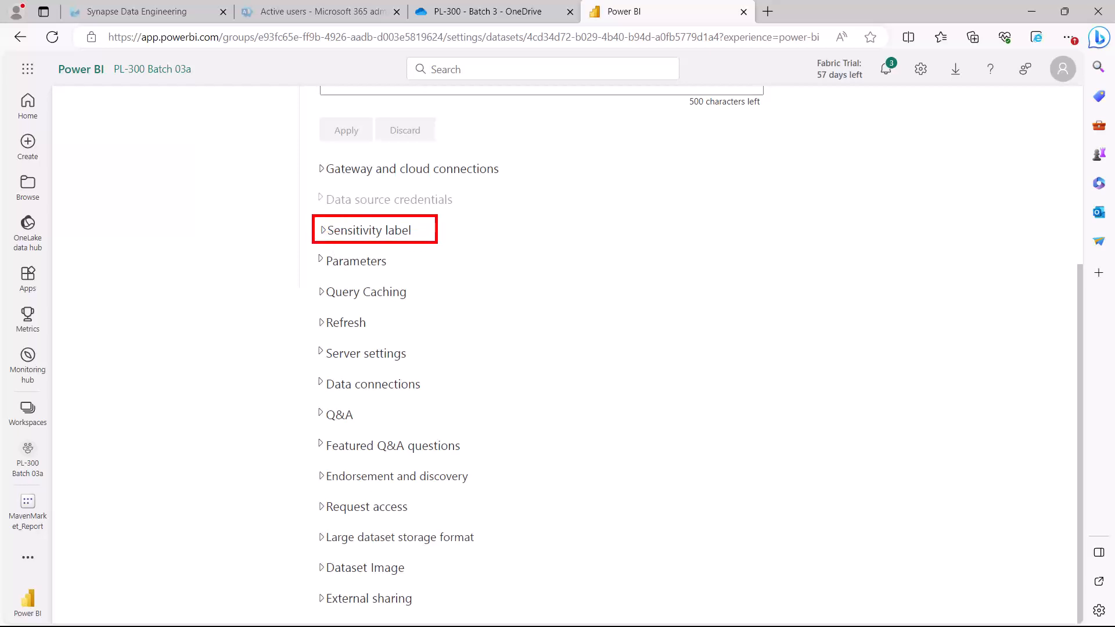
left_click(377, 231)
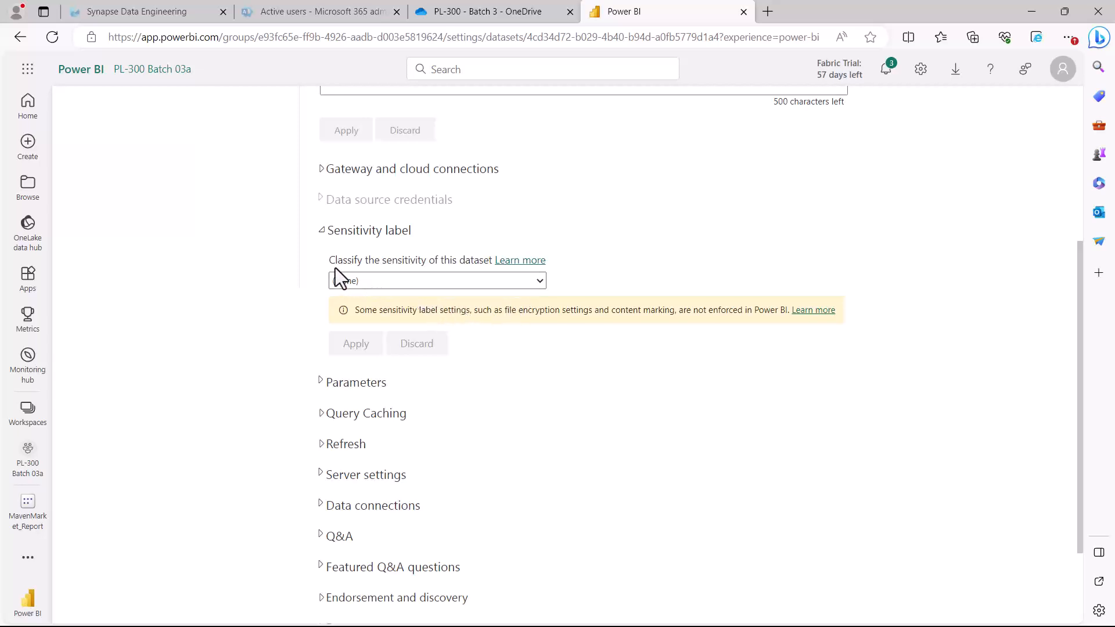
Classify the dataset's sensitivity as Confidential\All Employees and apply the label
left_click_drag(334, 268, 476, 267)
left_click(540, 281)
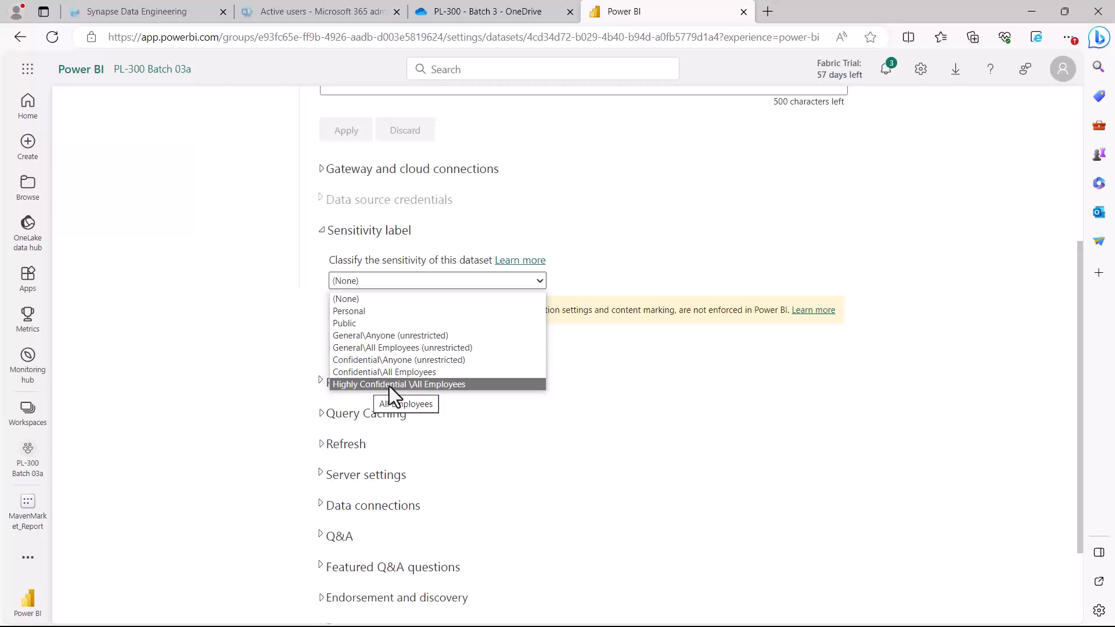
left_click(368, 373)
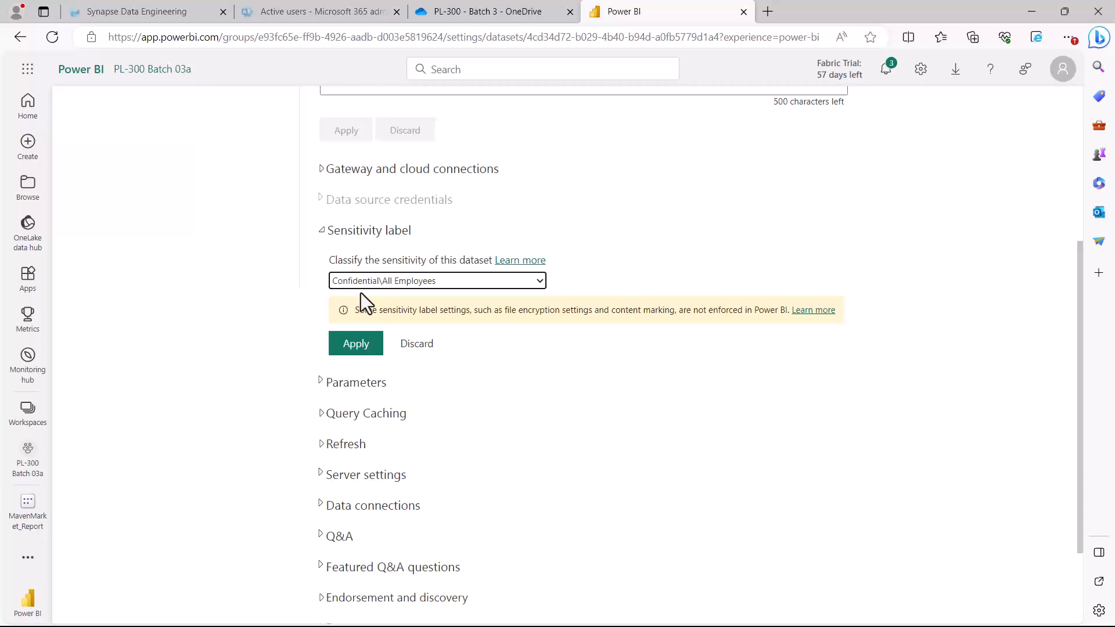
left_click(356, 353)
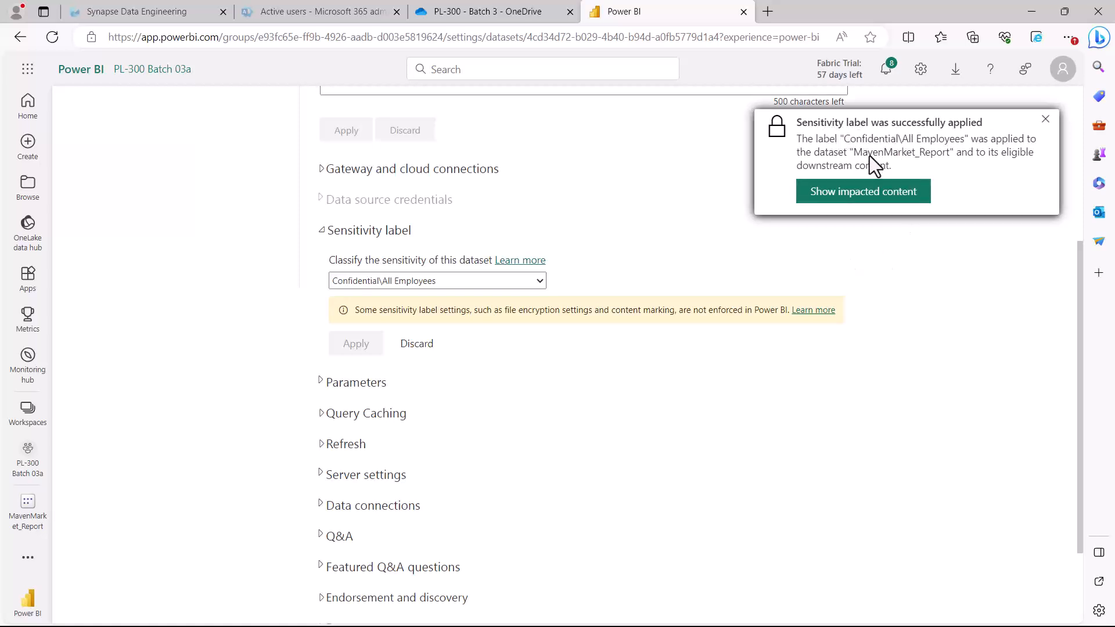
Show the content impacted by the applied label and examine the CSV sources and the MavenMarket_Report dataset in the lineage
left_click(858, 193)
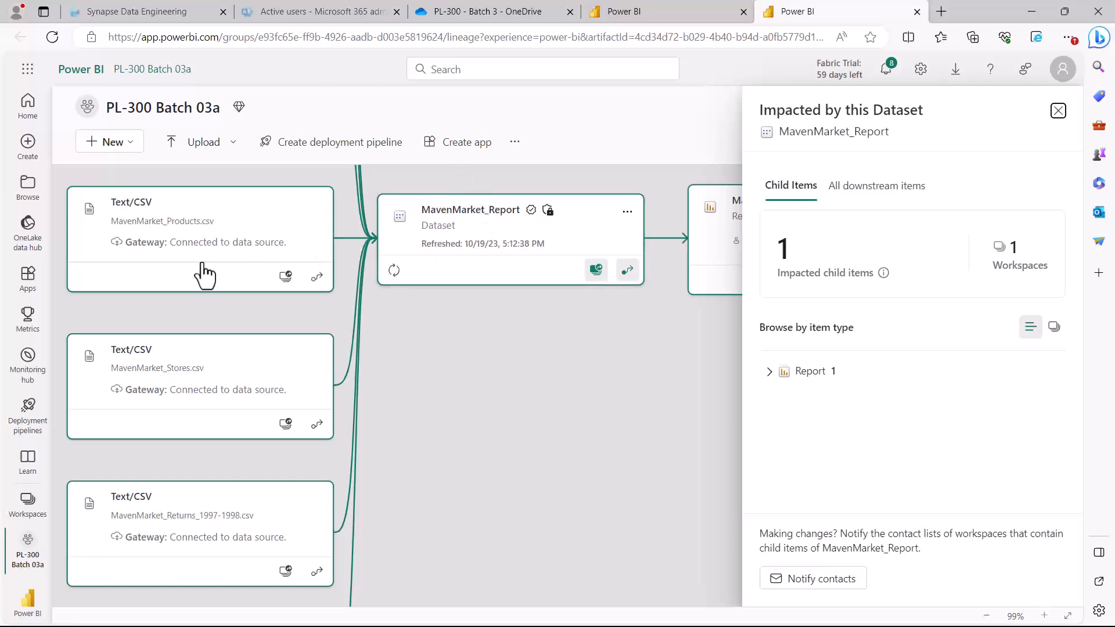
left_click_drag(50, 175, 340, 586)
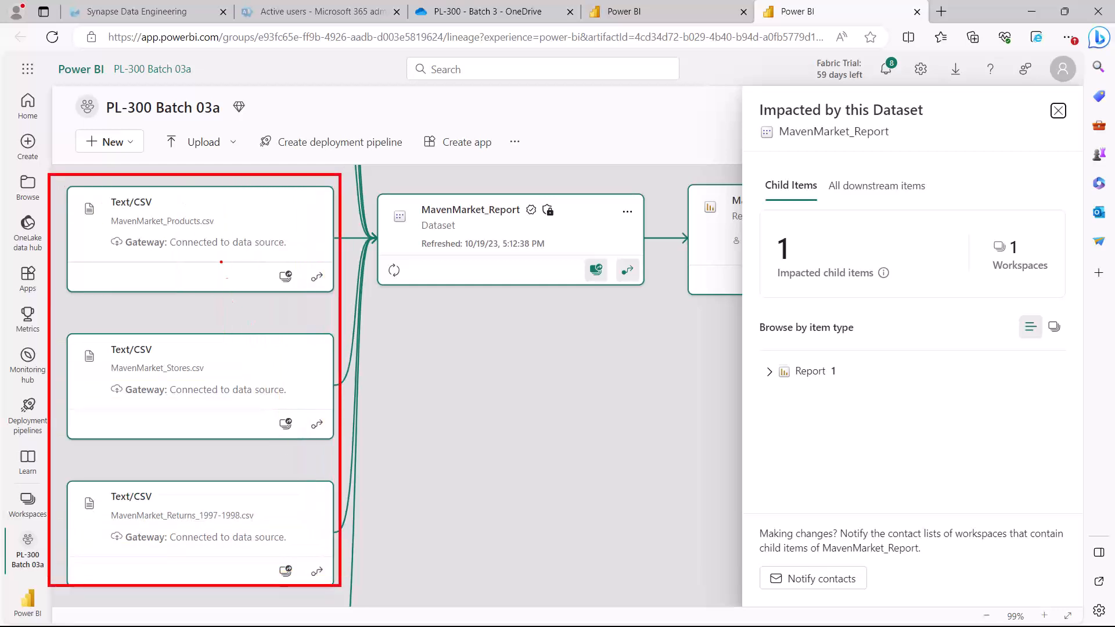
left_click(155, 203)
left_click_drag(108, 228, 153, 223)
left_click_drag(426, 221, 489, 219)
mouse_move(424, 233)
left_mouse_down()
mouse_move(462, 226)
mouse_move(421, 210)
mouse_move(417, 235)
left_mouse_up()
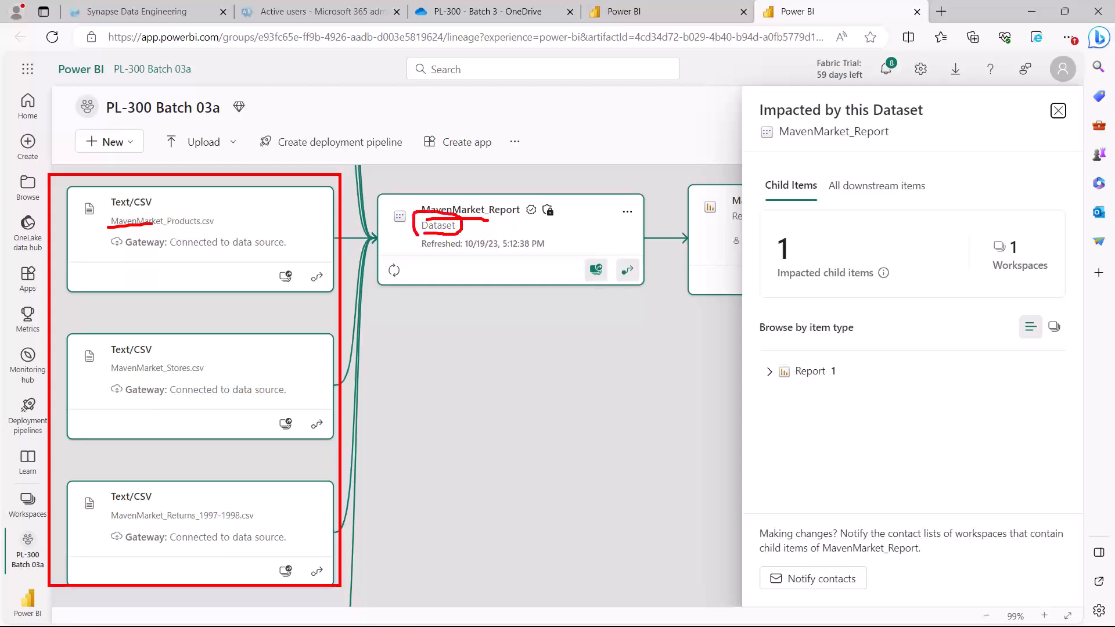
mouse_move(541, 208)
left_mouse_down()
mouse_move(552, 220)
mouse_move(558, 203)
left_mouse_up()
key("Escape")
mouse_move(549, 219)
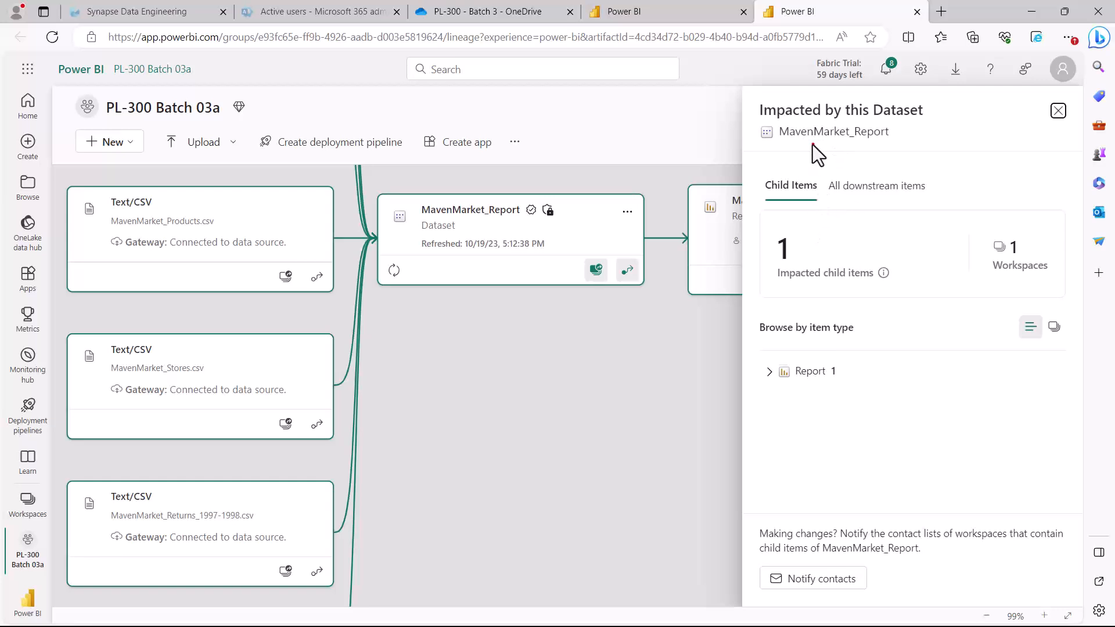
Close the dataset's impact details and inspect the sensitivity label on the linked MavenMarket_Report report in the lineage
left_click_drag(790, 141, 881, 144)
left_click(1059, 110)
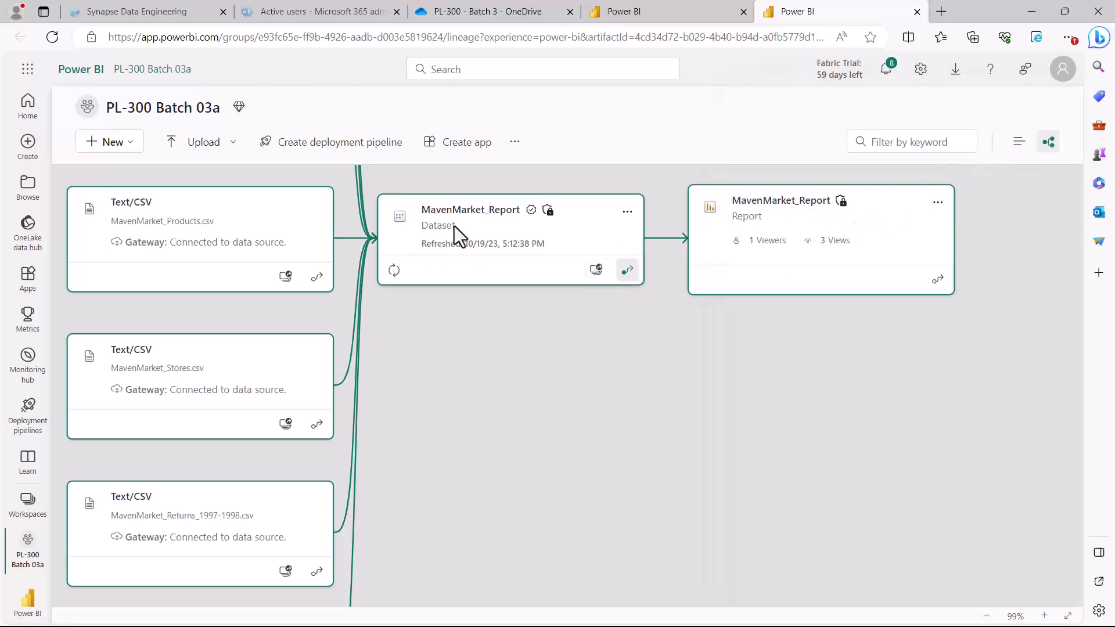
left_click_drag(731, 225, 797, 222)
mouse_move(842, 206)
Show the workspace content as a list and check the endorsement and sensitivity of the report and dataset
left_click(1018, 142)
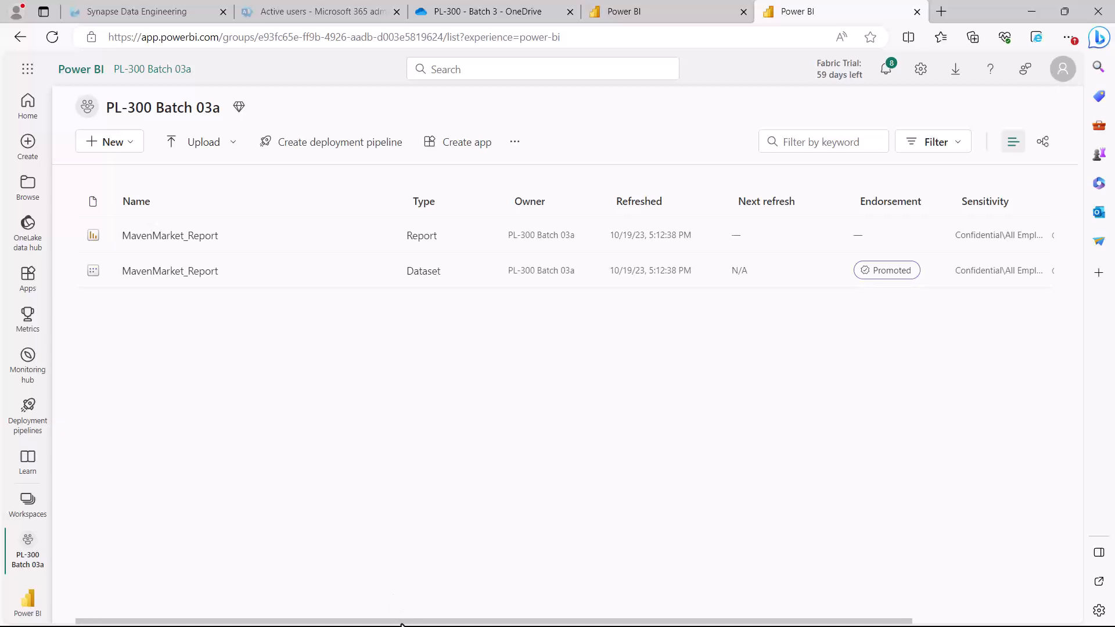
scroll(398, 617, "right", 3)
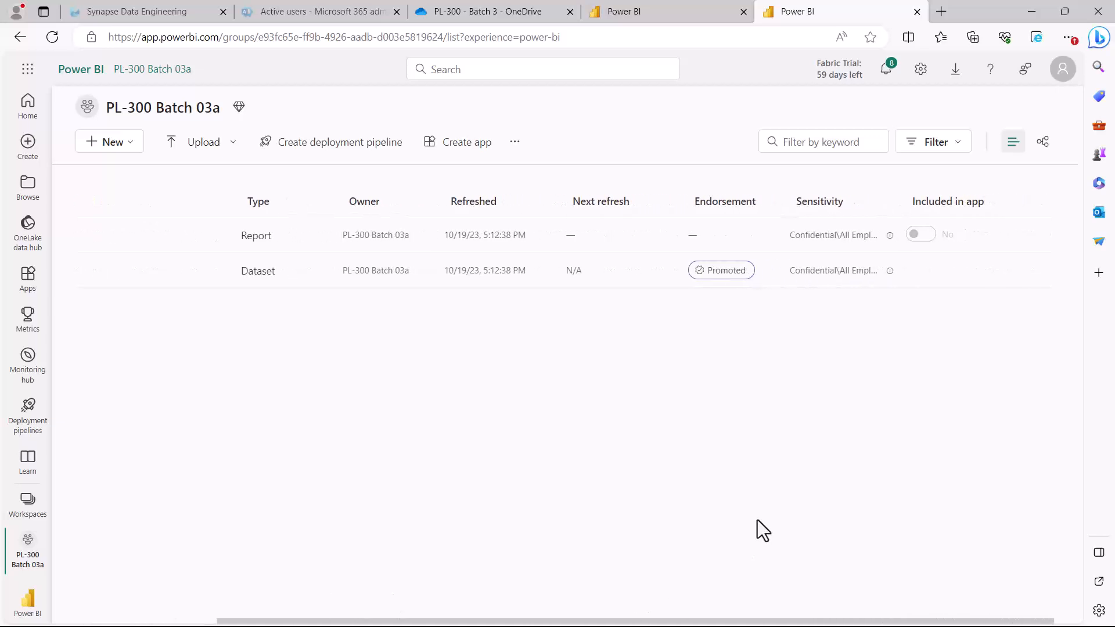
mouse_move(757, 177)
left_mouse_down()
mouse_move(842, 224)
mouse_move(900, 312)
left_mouse_up()
left_click_drag(794, 282, 872, 281)
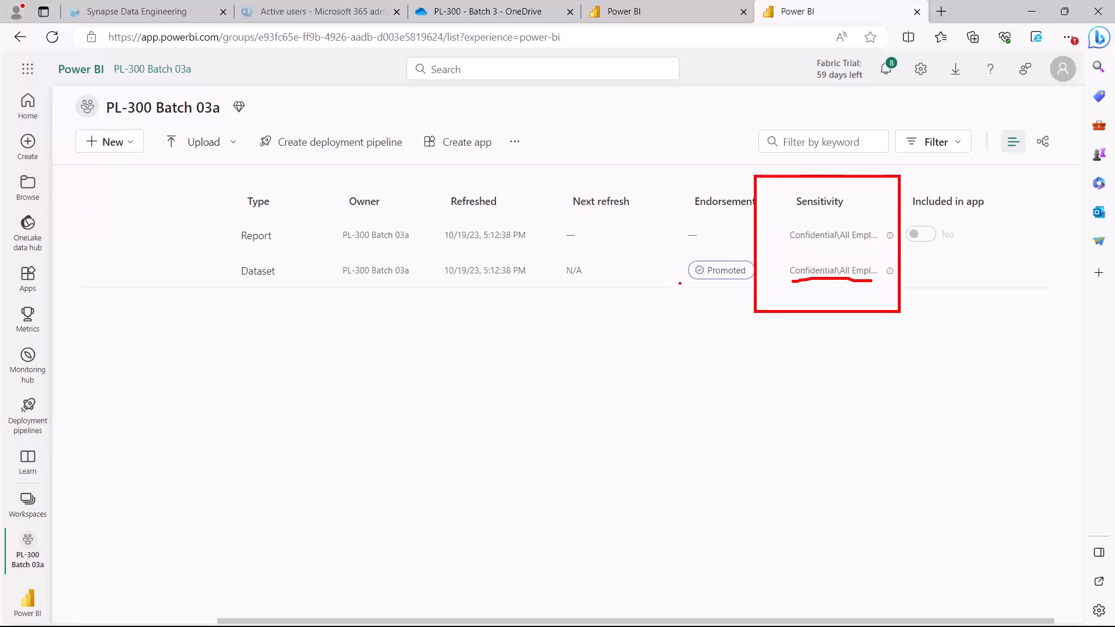
left_click_drag(695, 290, 738, 287)
left_click_drag(791, 252, 873, 247)
left_click_drag(240, 282, 306, 287)
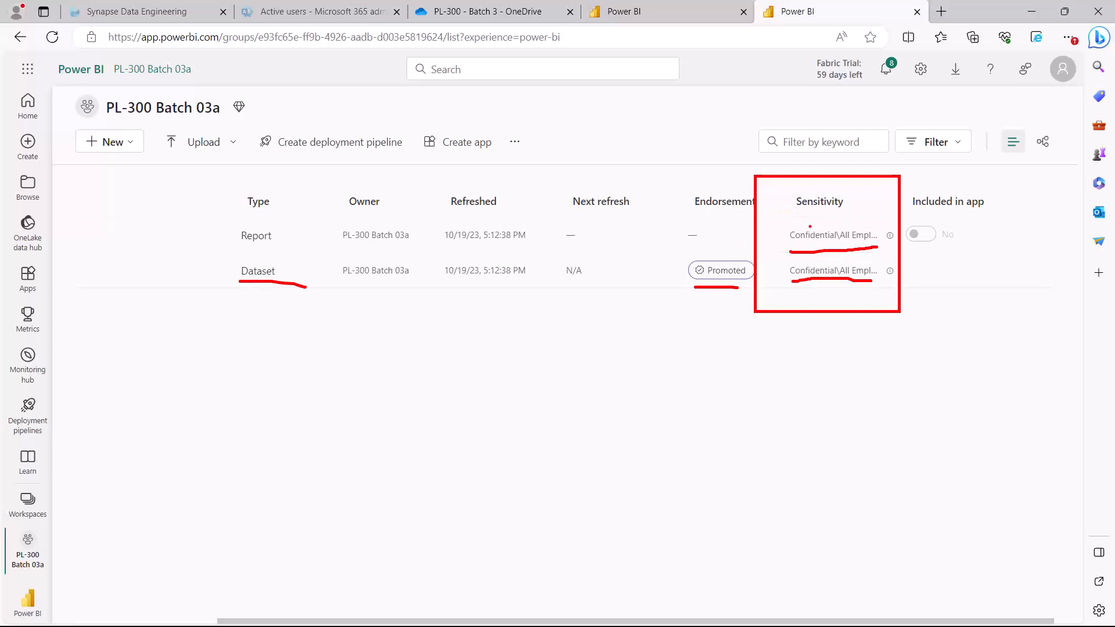
key("Escape")
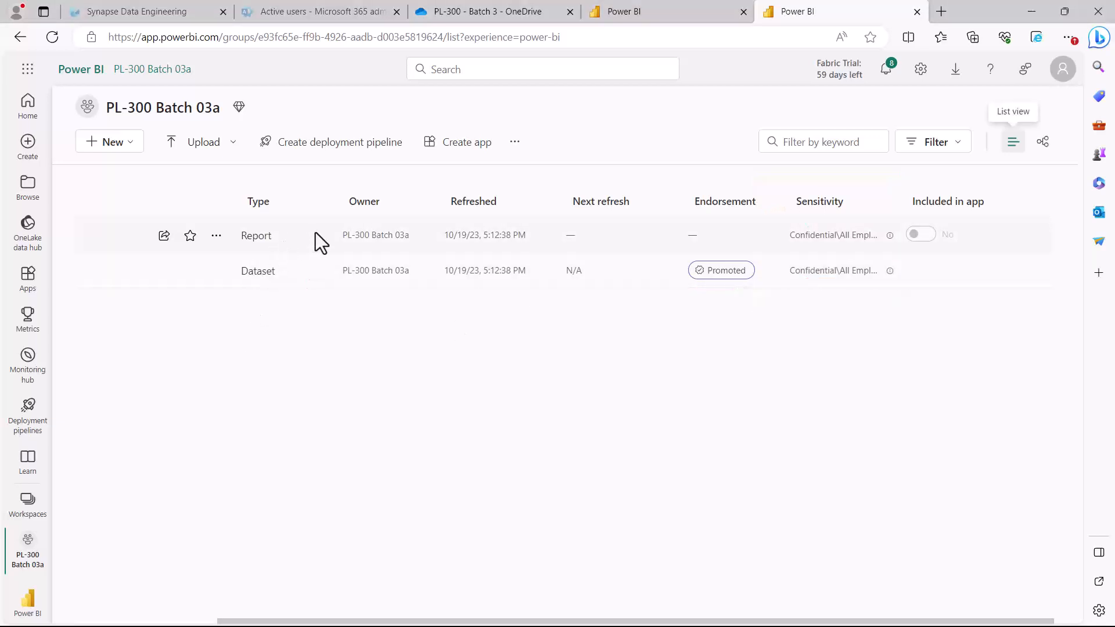
Review the sensitivity label in the MavenMarket_Report report's settings and close them without saving changes
left_click(216, 236)
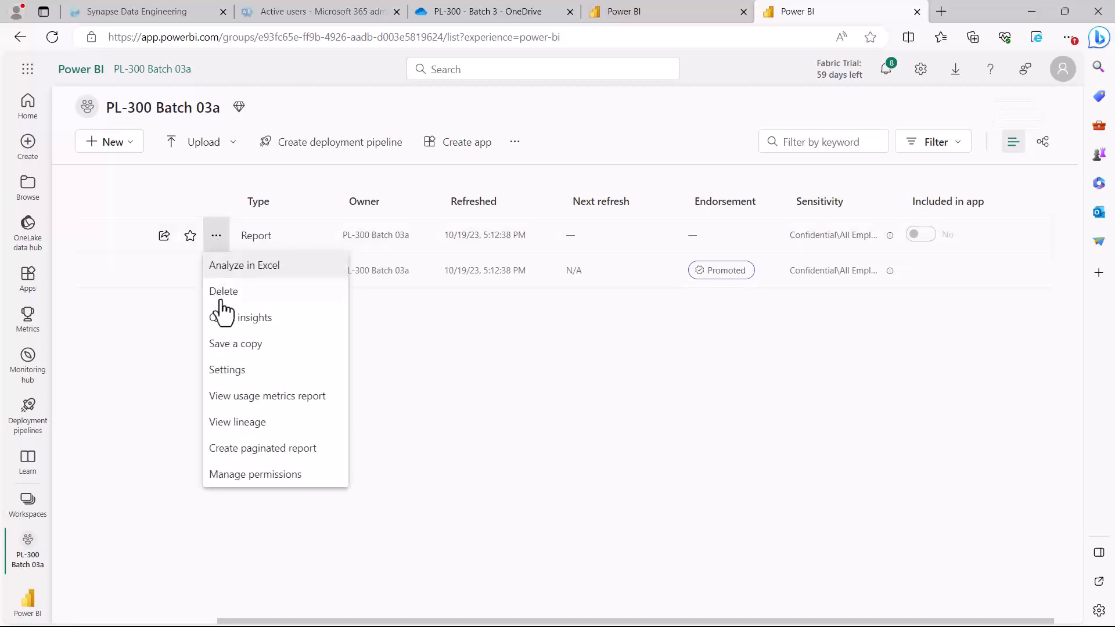
left_click(219, 372)
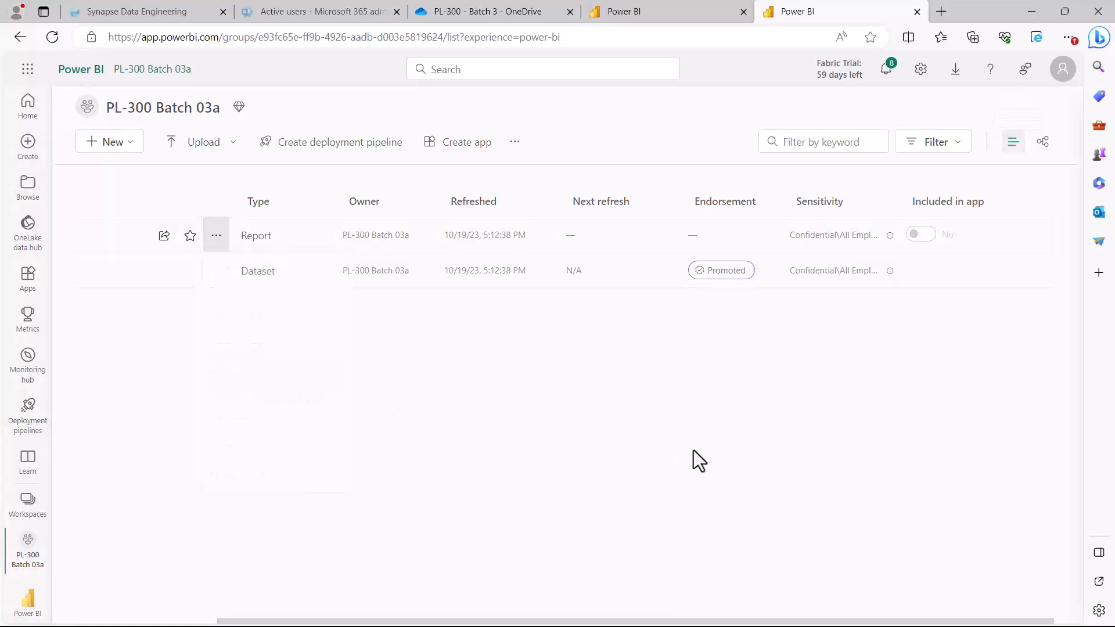
scroll(915, 349, "down", 10)
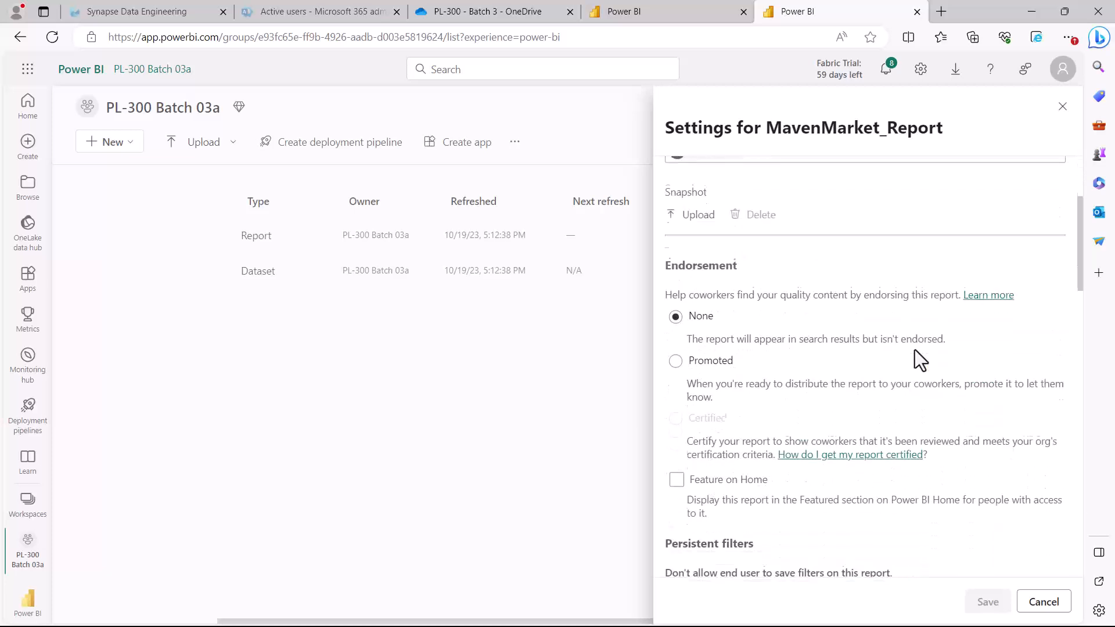
scroll(917, 363, "down", 7)
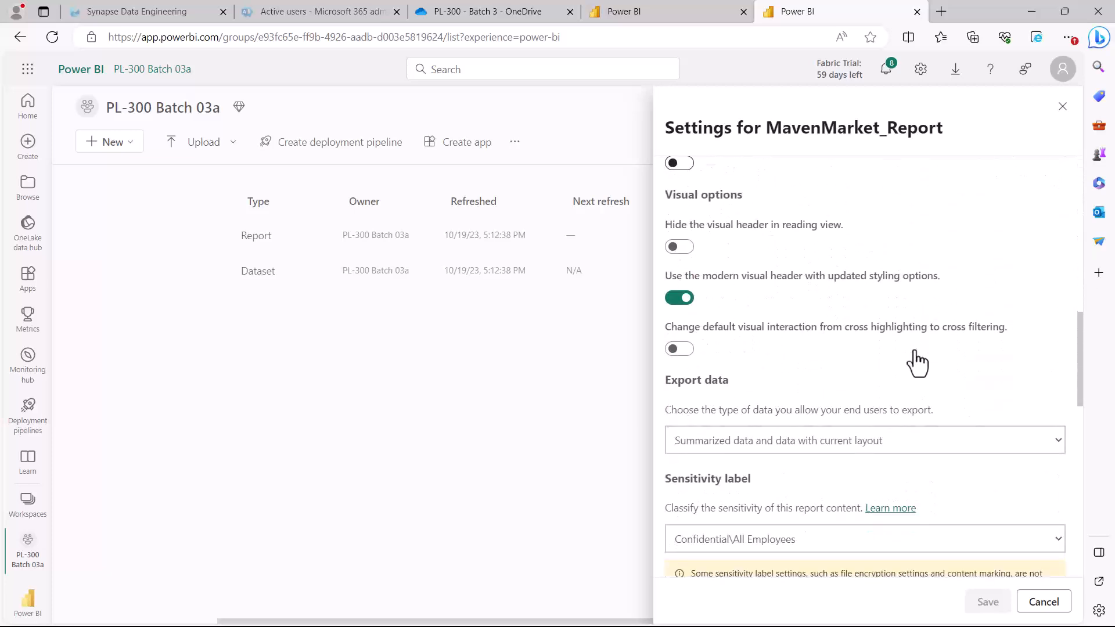
scroll(871, 392, "up", 1)
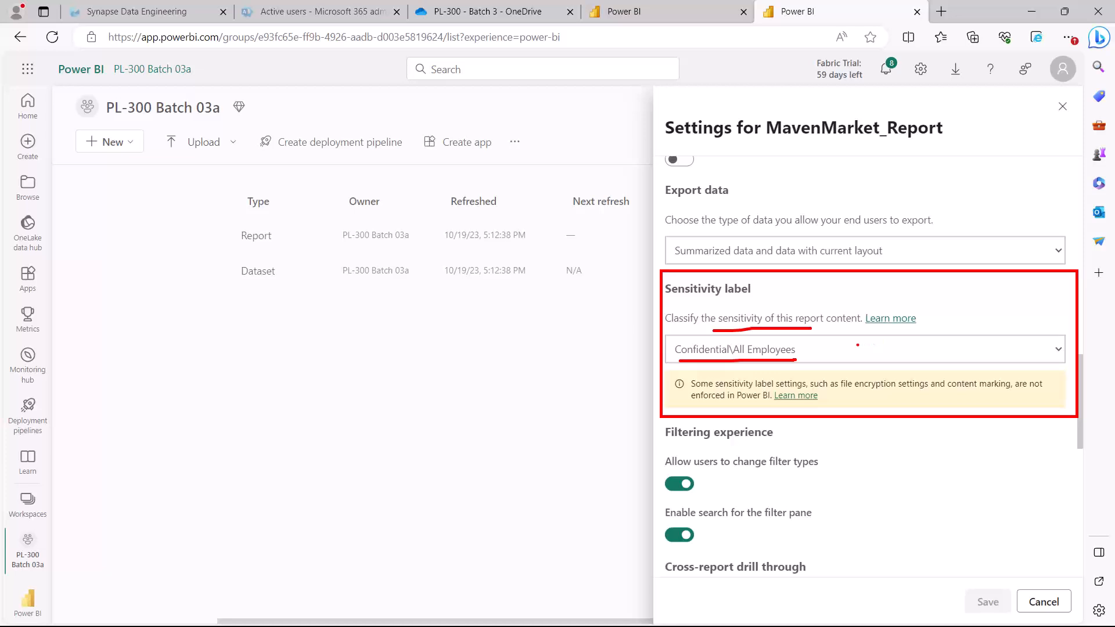
left_click(1043, 603)
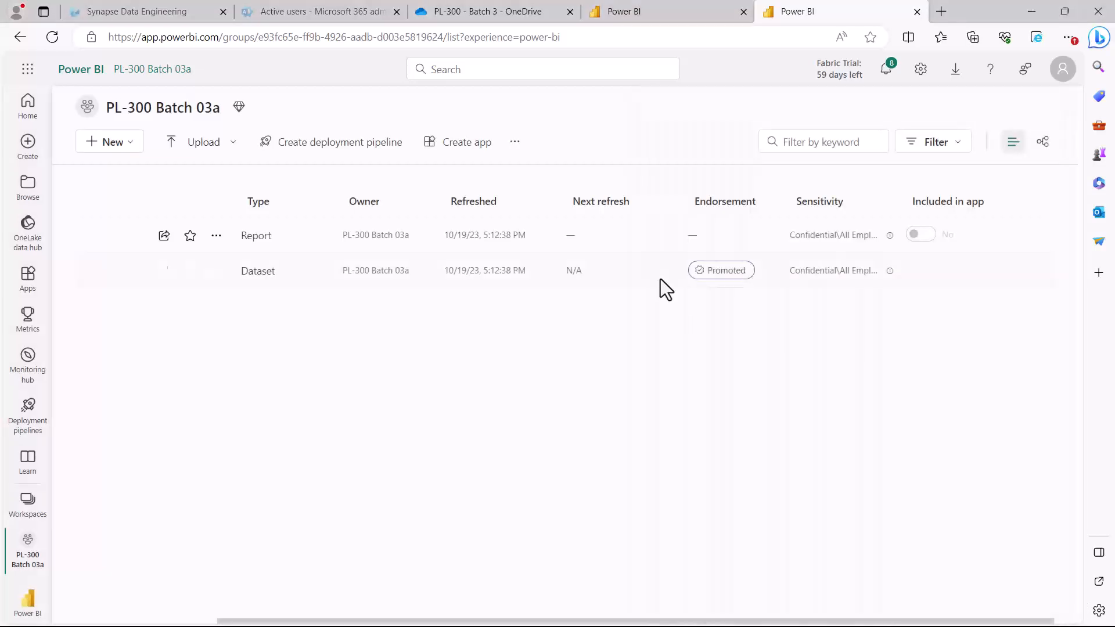